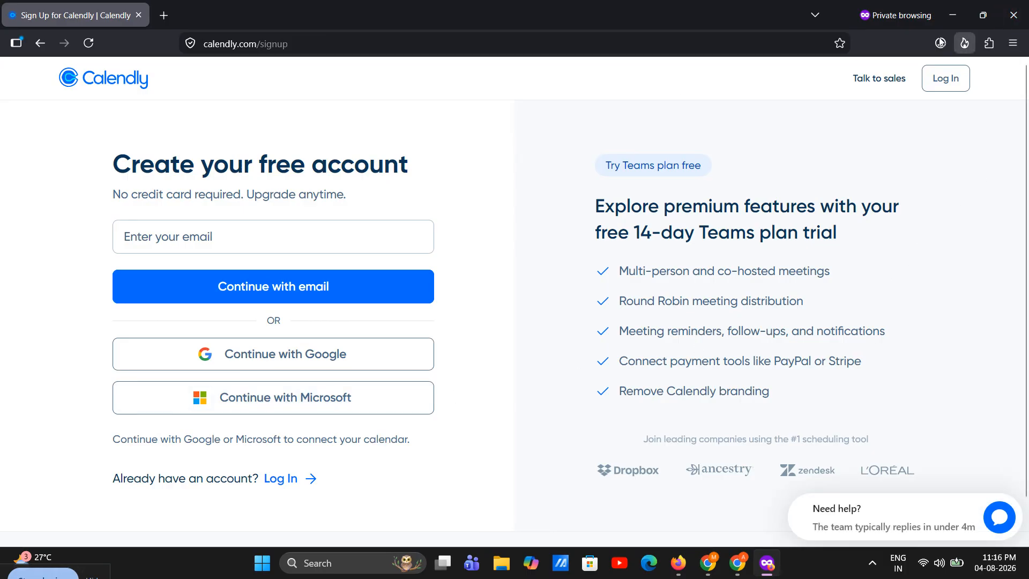
Step: Leave the sign-up window and examine the availability calendar settings, including the options for connecting an existing calendar
key(alt+F4)
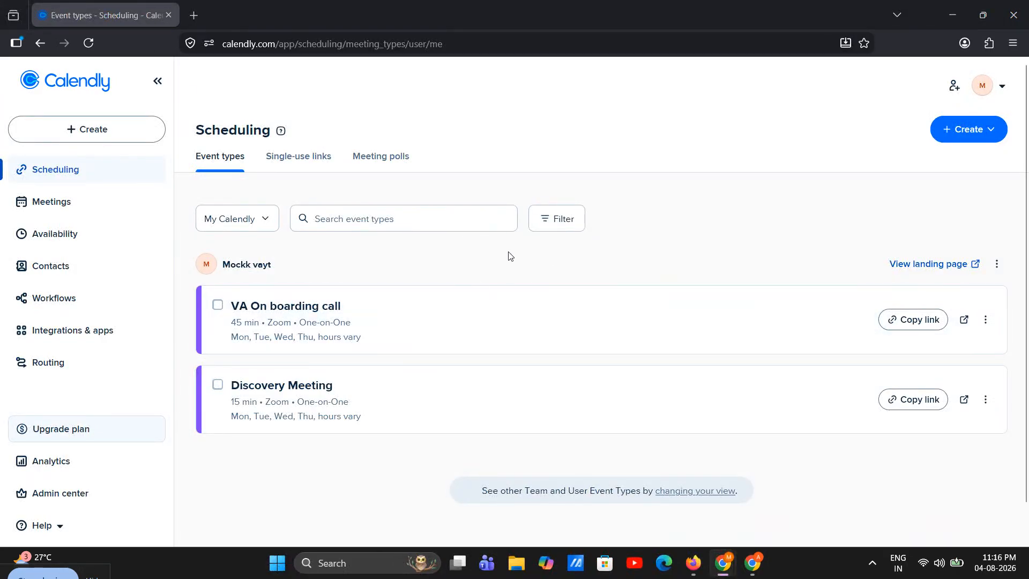
click(68, 236)
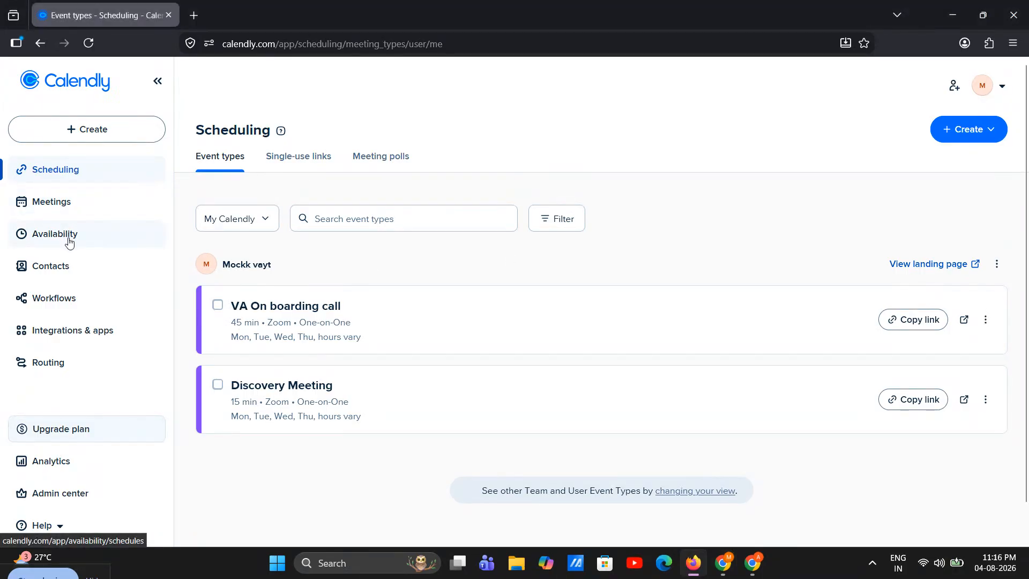
click(321, 161)
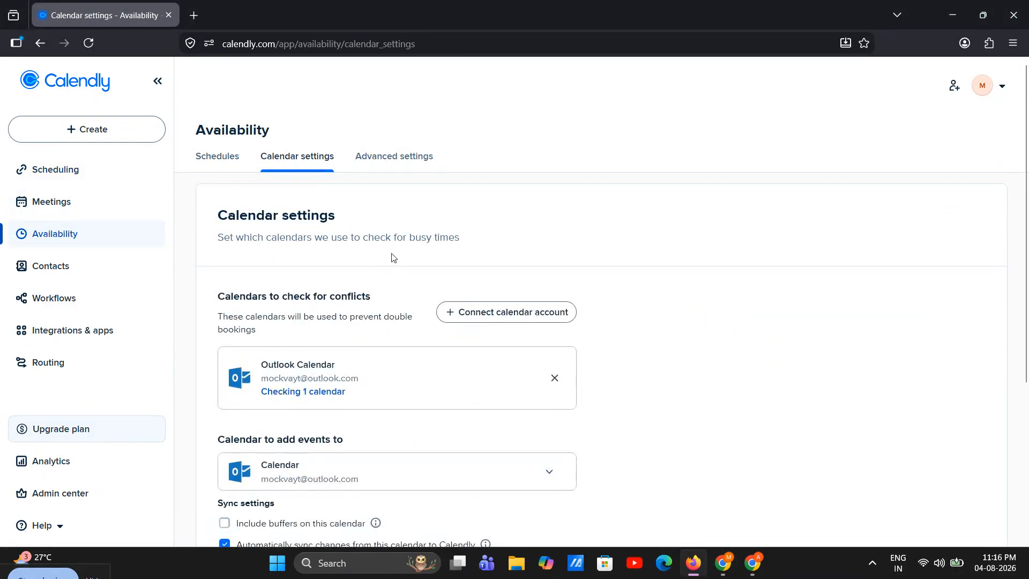
scroll(445, 252, down, 2)
click(471, 156)
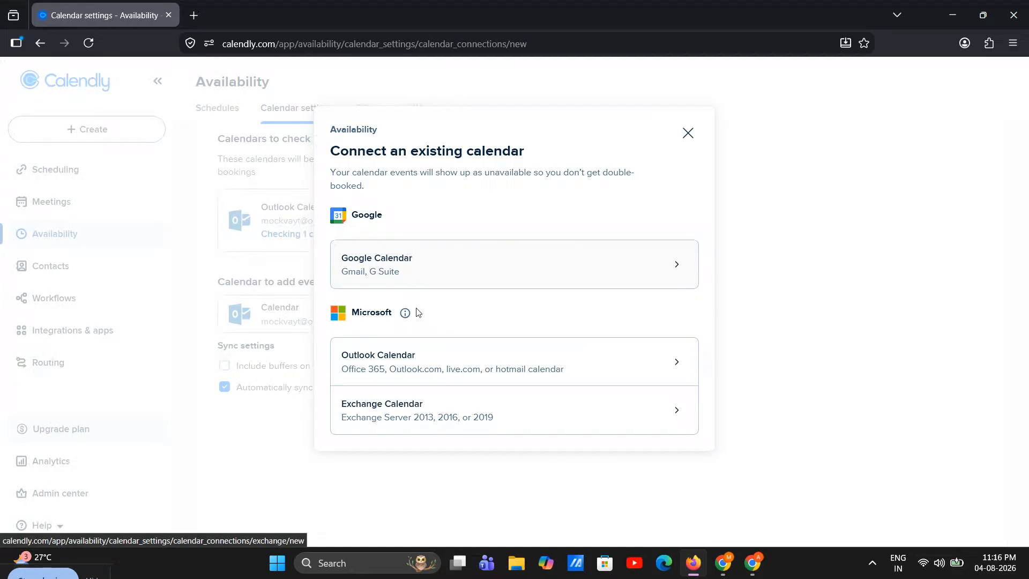
click(690, 141)
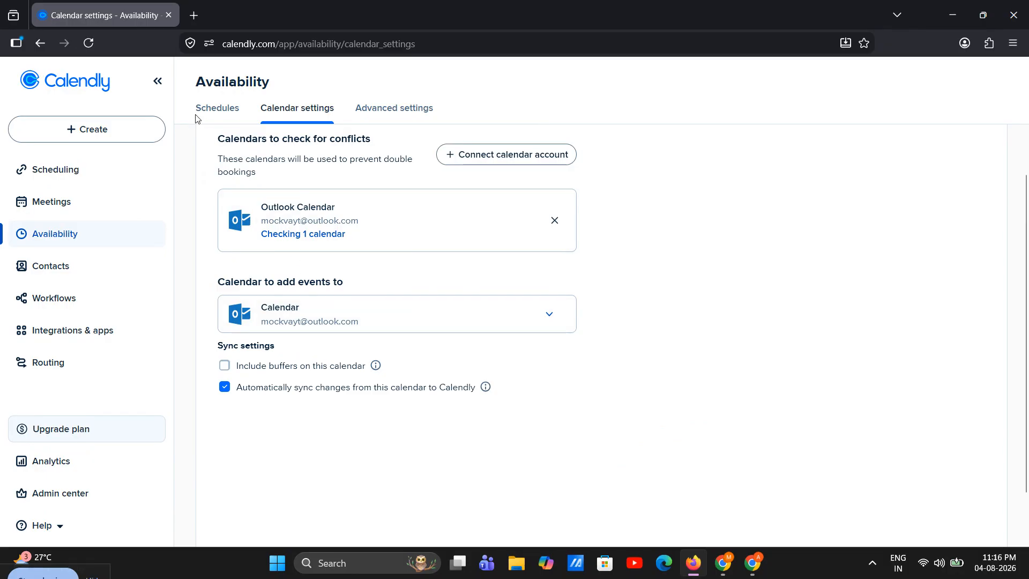
Step: Add Friday availability from 9:00am to 5:00pm to the weekly hours of the Working hours schedule
click(217, 111)
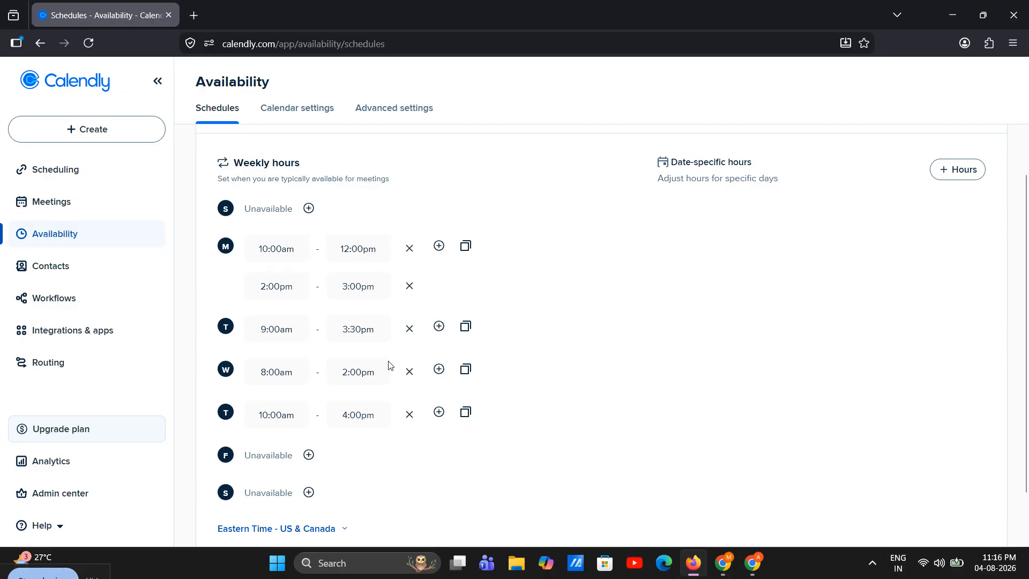
click(309, 454)
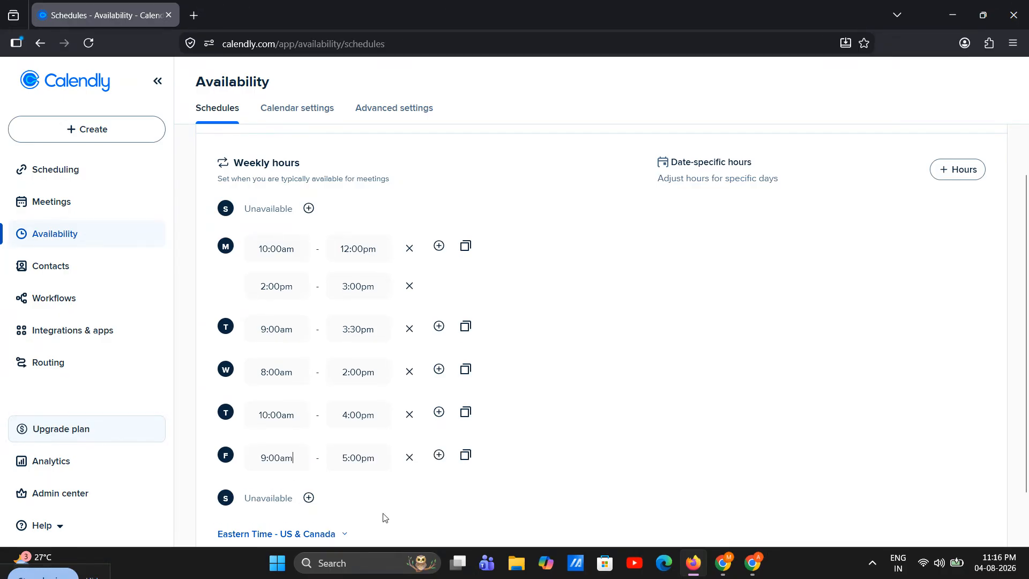
click(409, 455)
Step: Examine the start and end time choices for Monday's two intervals and review the rest of the working hours schedule
click(275, 254)
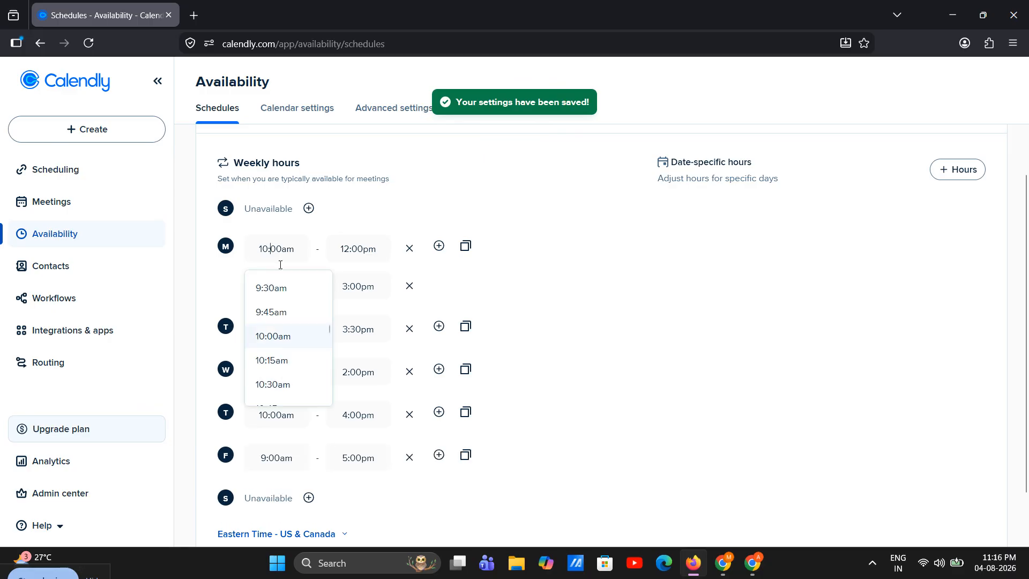
click(365, 245)
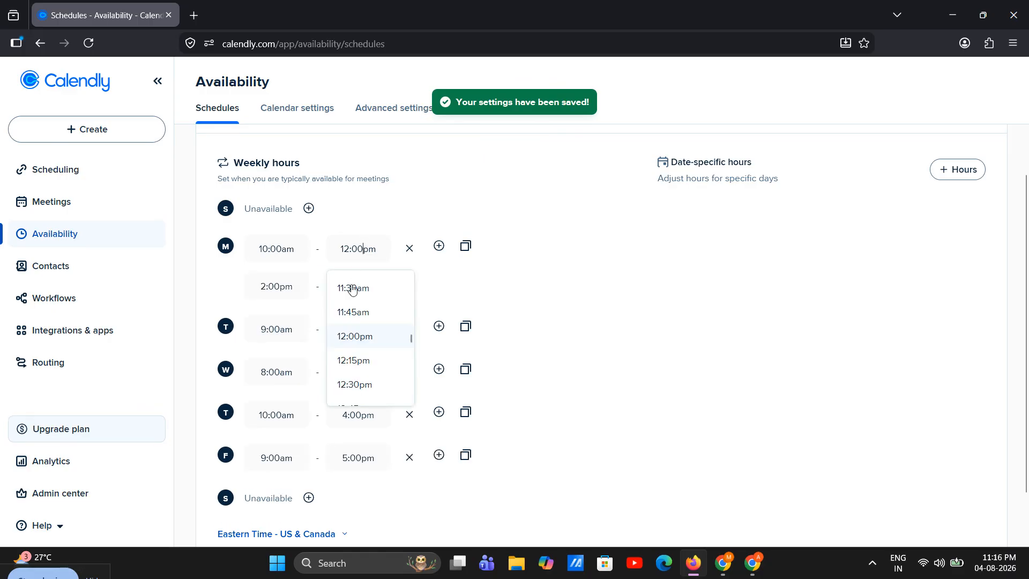
click(534, 268)
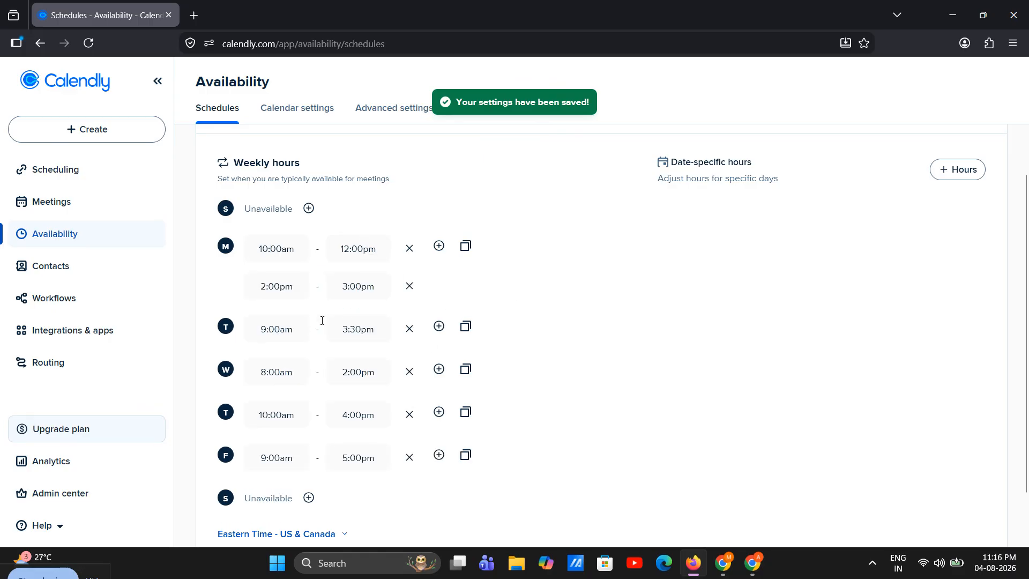
click(268, 286)
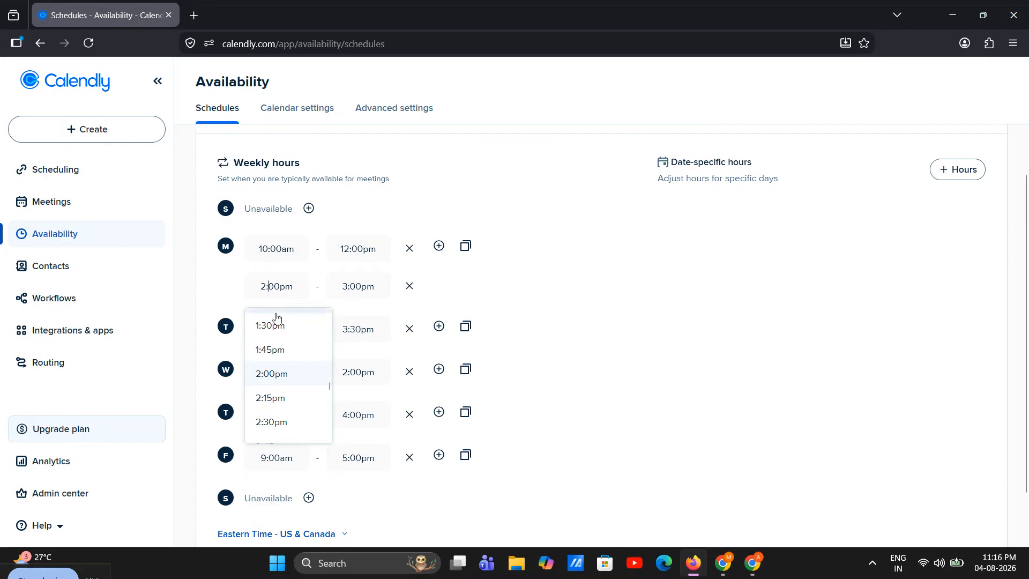
click(342, 286)
click(474, 282)
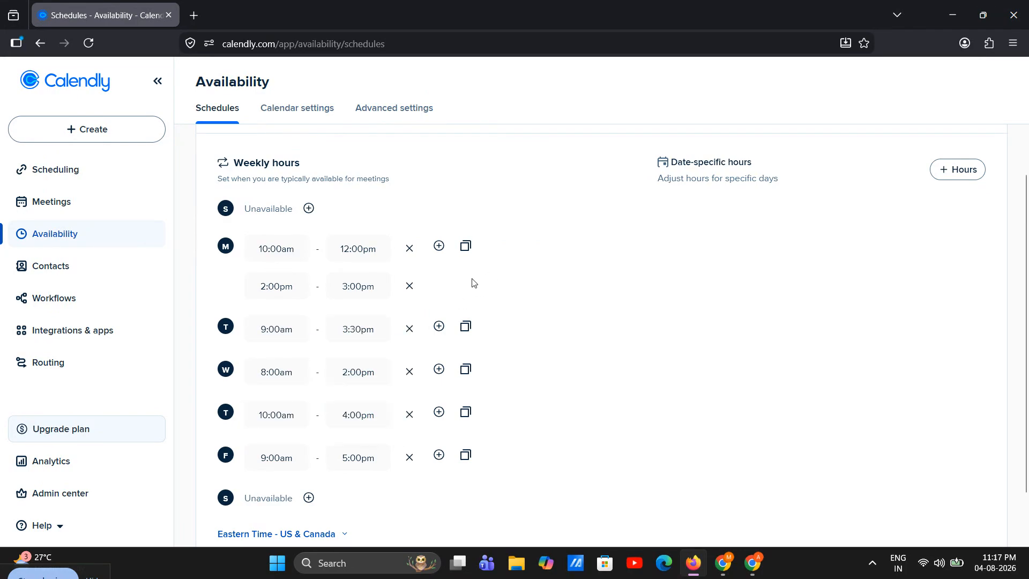
scroll(354, 303, down, 2)
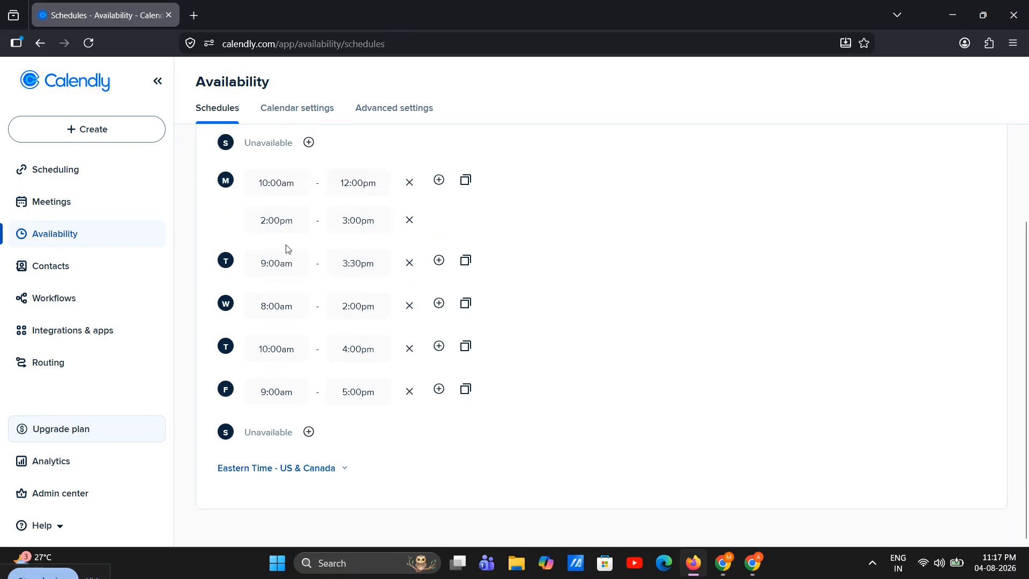
scroll(329, 313, up, 3)
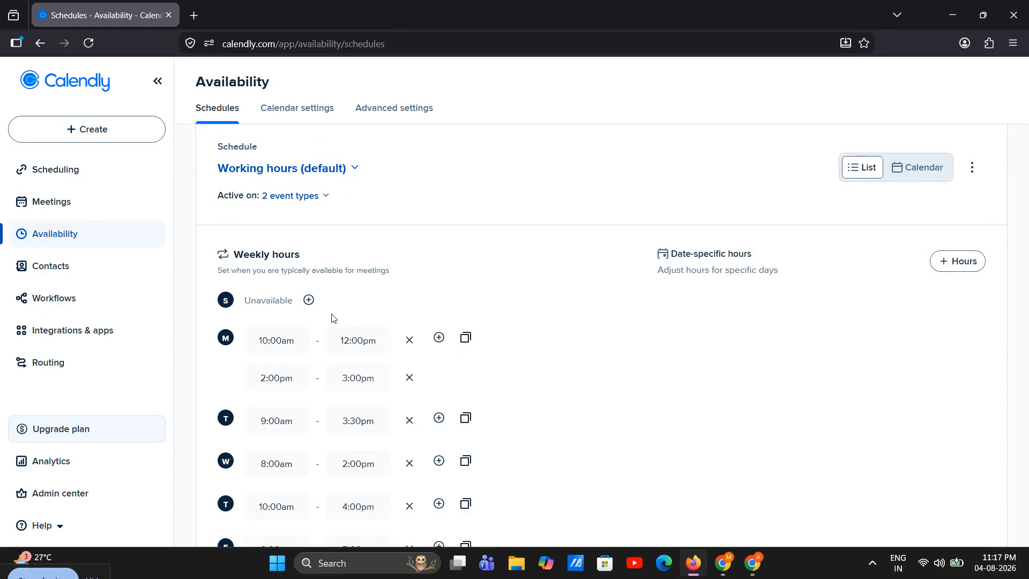
scroll(332, 318, down, 3)
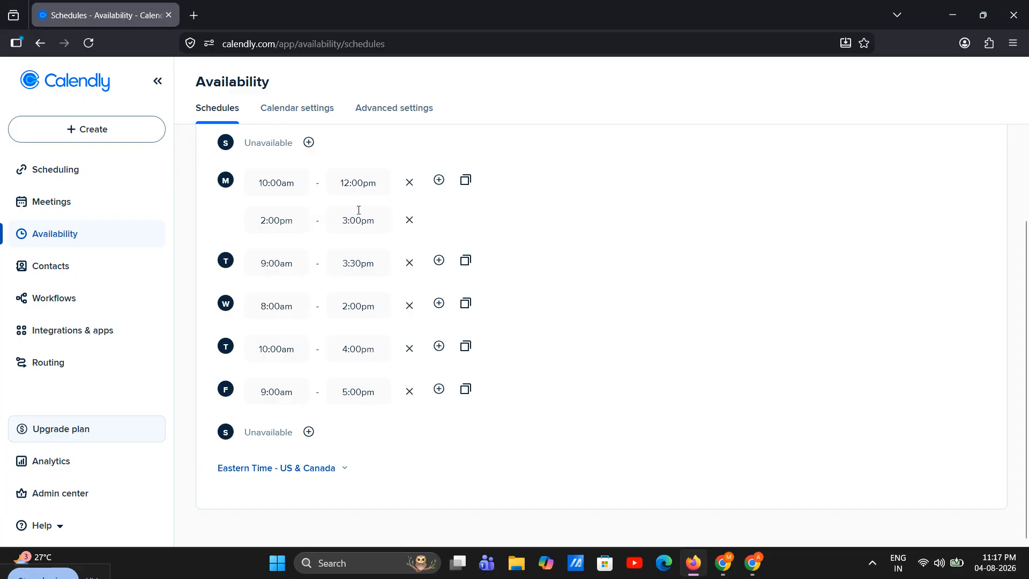
Step: Start a new one-on-one event type from the Scheduling page and name it "Follow up"
click(120, 170)
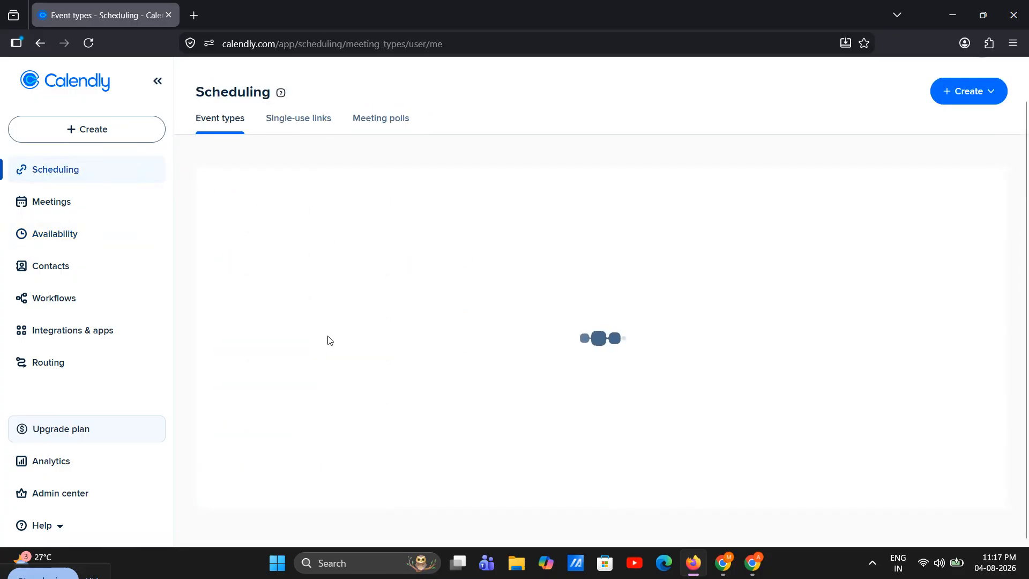
click(127, 128)
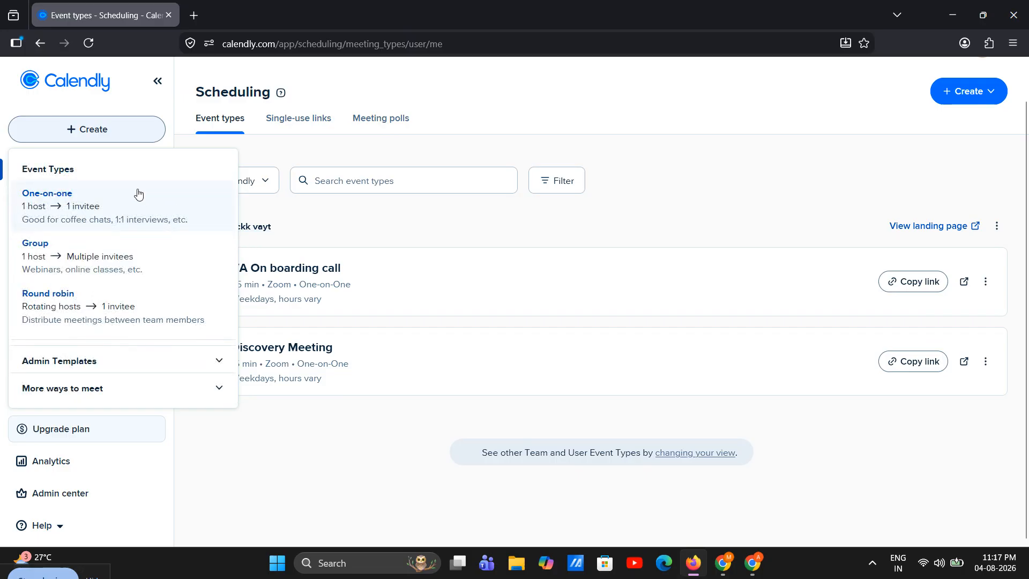
click(114, 207)
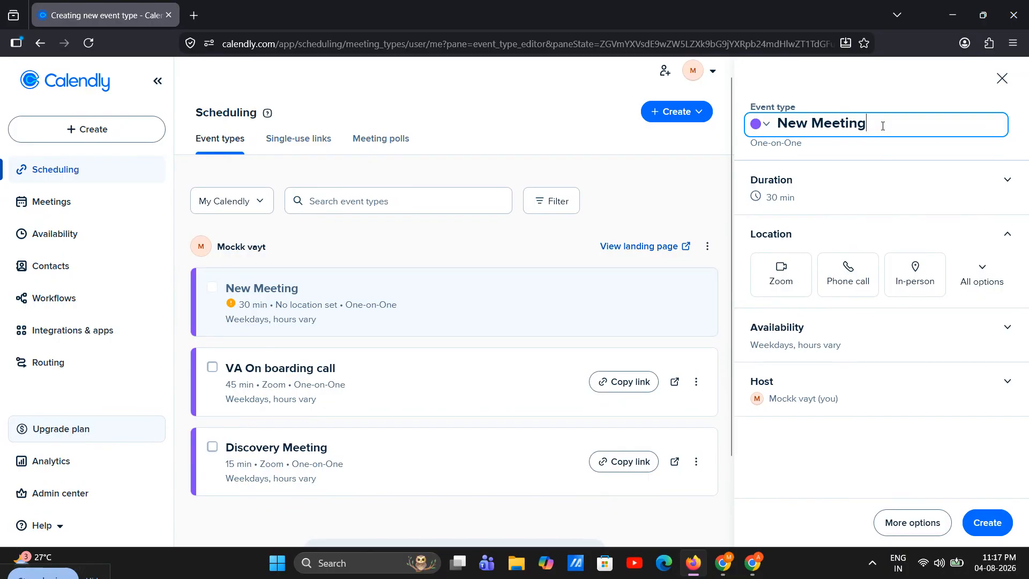
drag(882, 126, 730, 223)
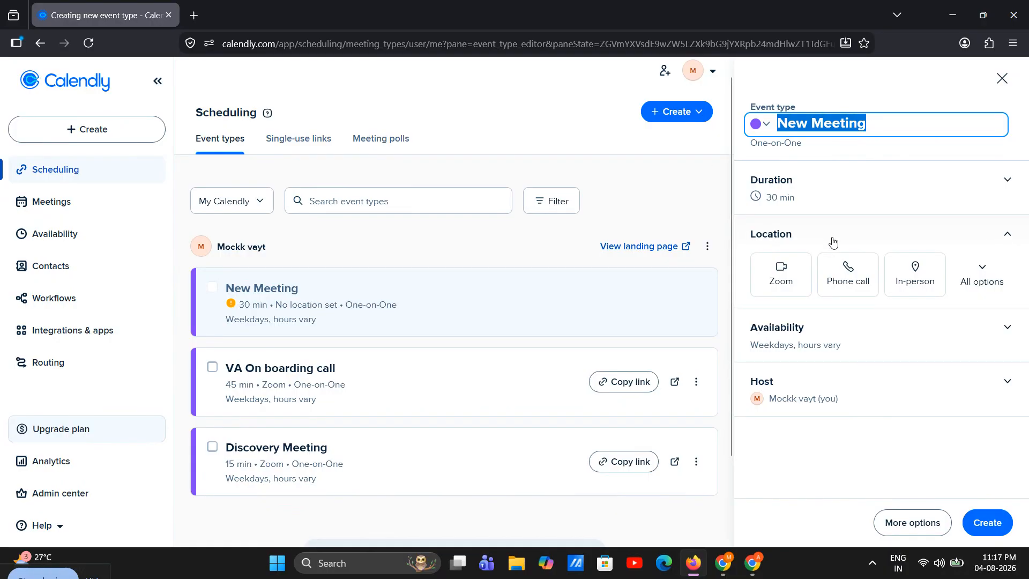
text(F)
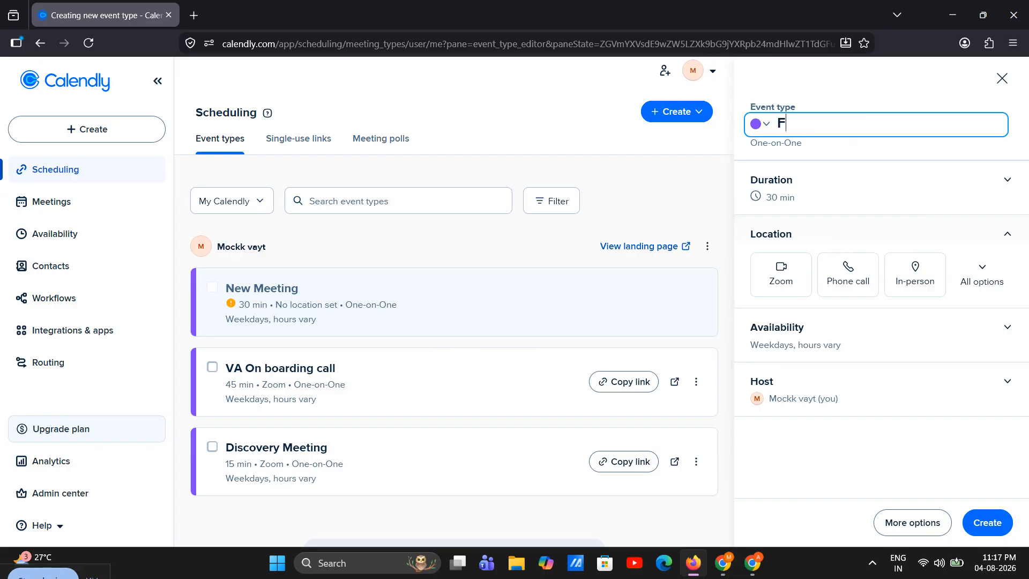
text(L)
key(BackSpace)
text(ollo)
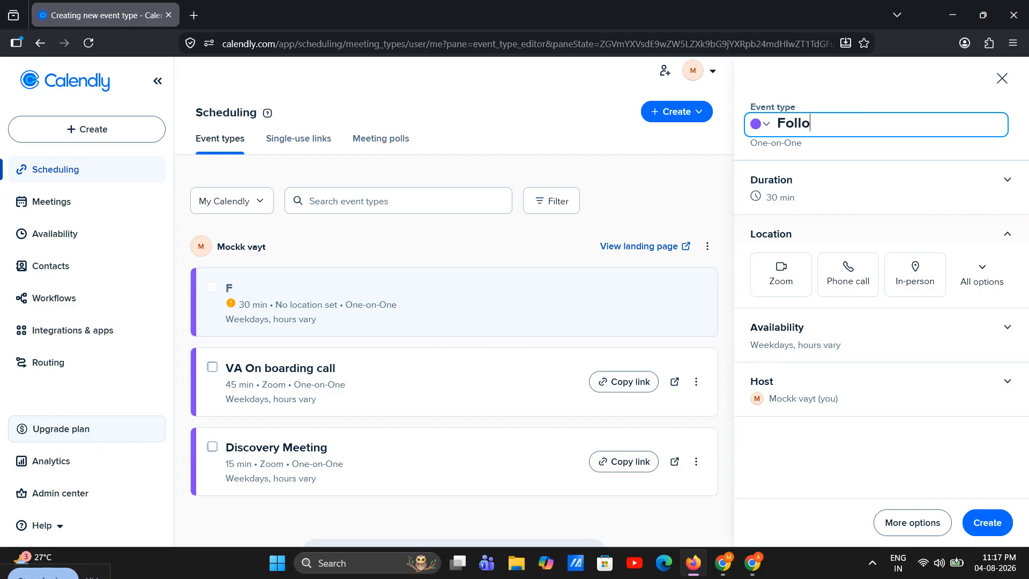
text(w Up)
key(BackSpace)
key(BackSpace)
text(up)
Step: Select 30 min as the duration of the Follow up event type
click(818, 208)
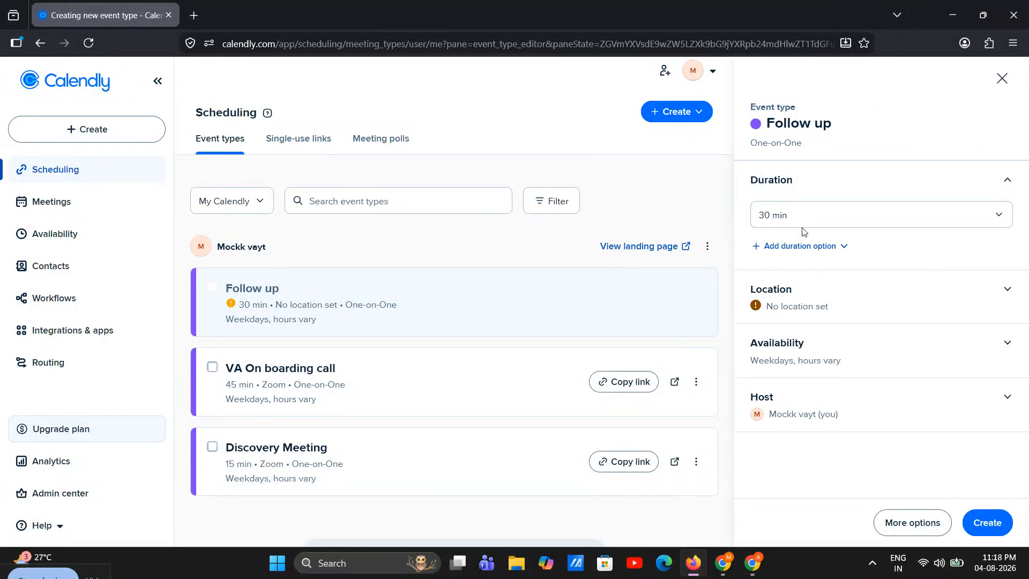
click(793, 225)
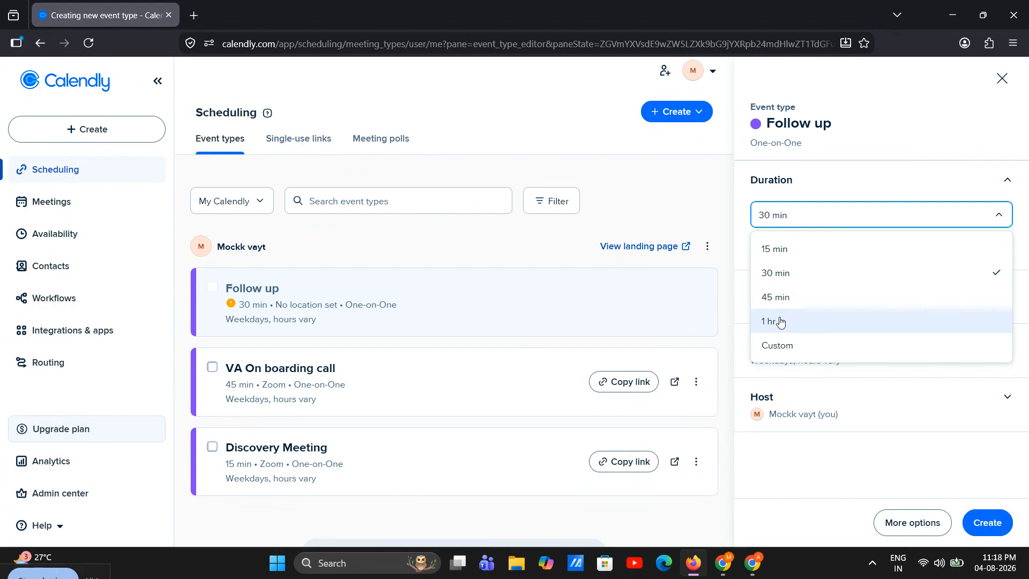
click(781, 272)
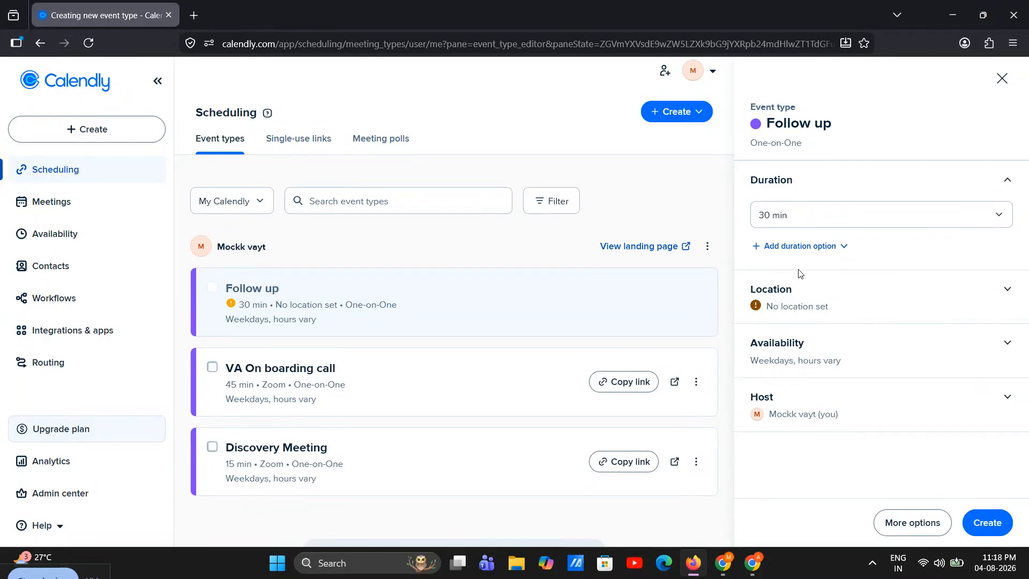
Step: Set Zoom as the location of the Follow up event type and create the event type
click(802, 287)
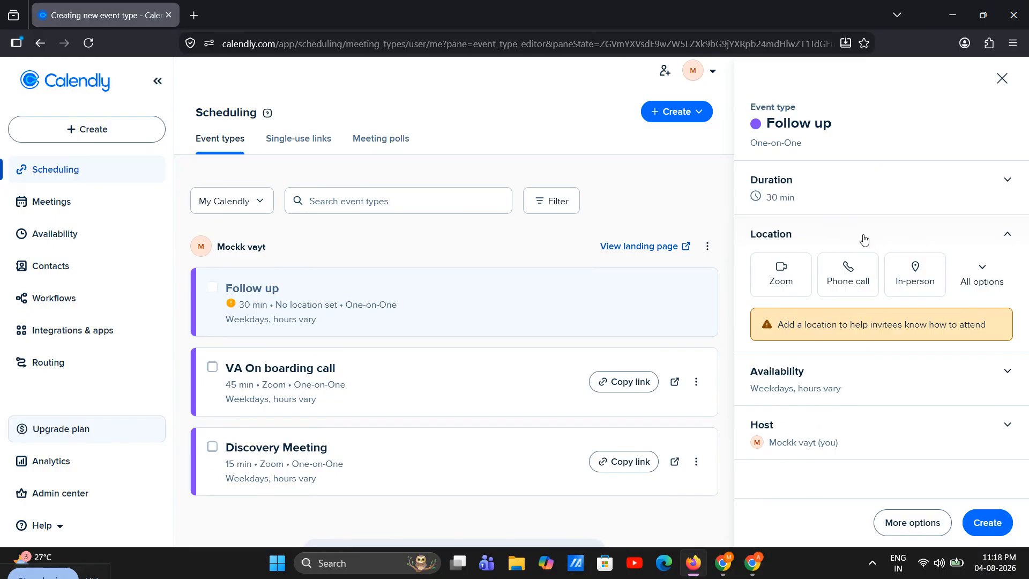
click(783, 281)
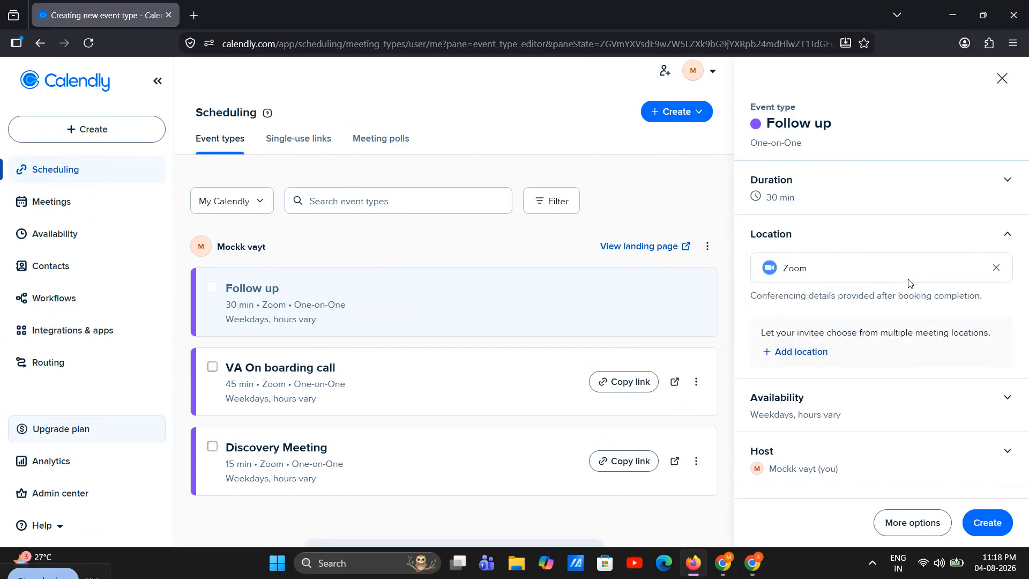
click(995, 270)
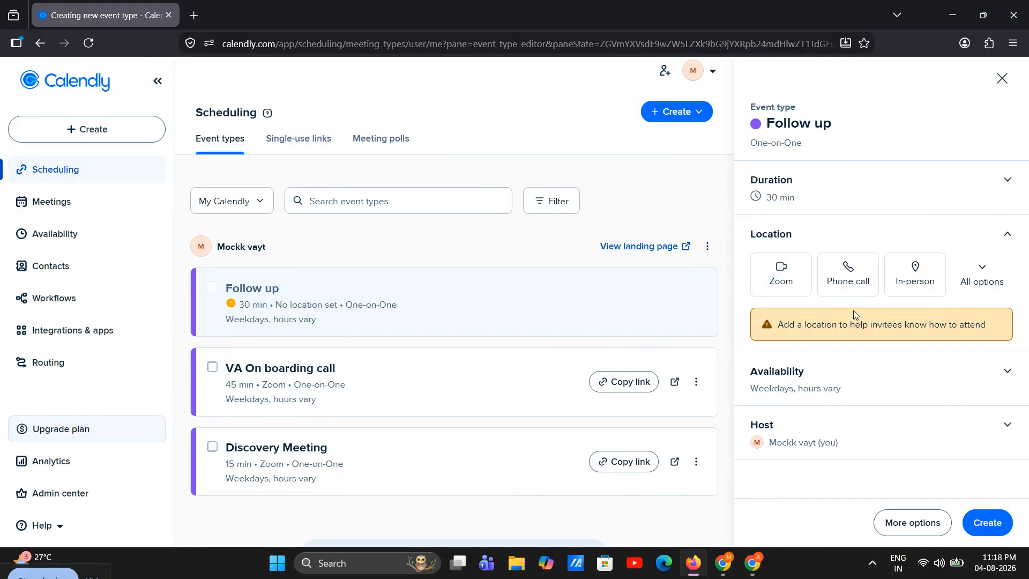
click(804, 284)
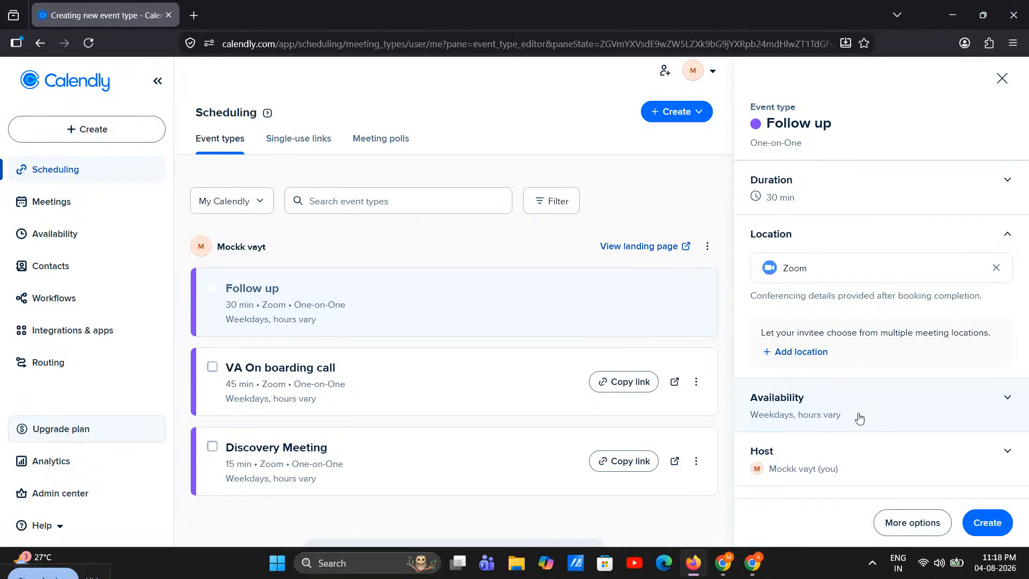
click(1005, 530)
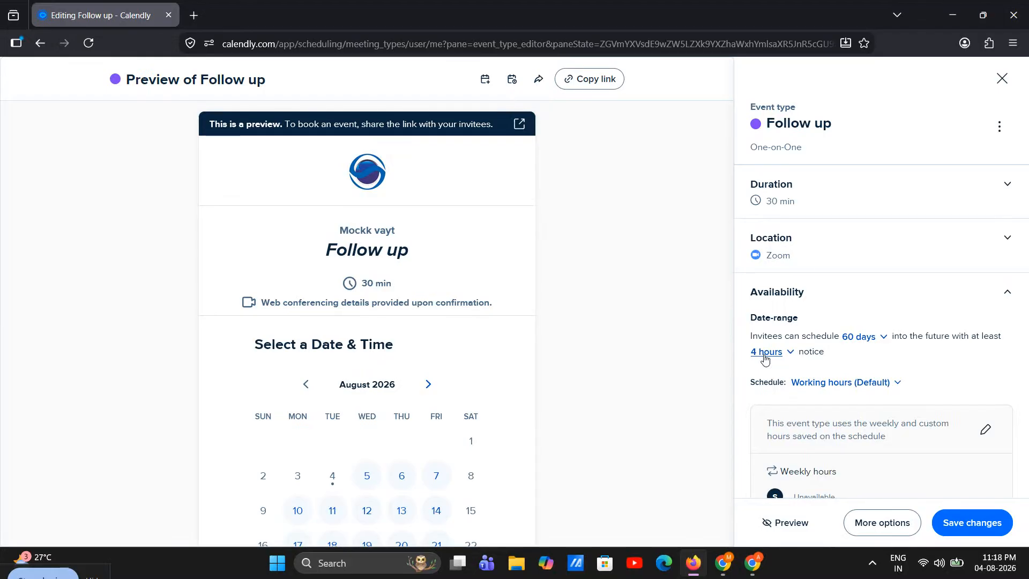
Step: Copy the Follow up booking link, look through the booking page preview, and close the event editor
click(594, 79)
scroll(579, 101, down, 3)
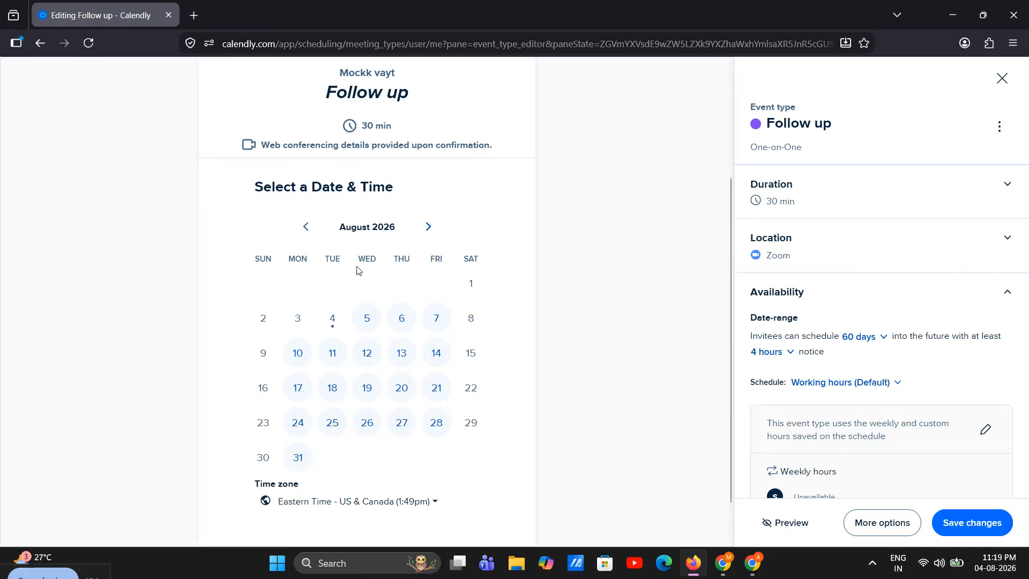
scroll(364, 271, up, 3)
scroll(571, 268, down, 3)
click(1002, 78)
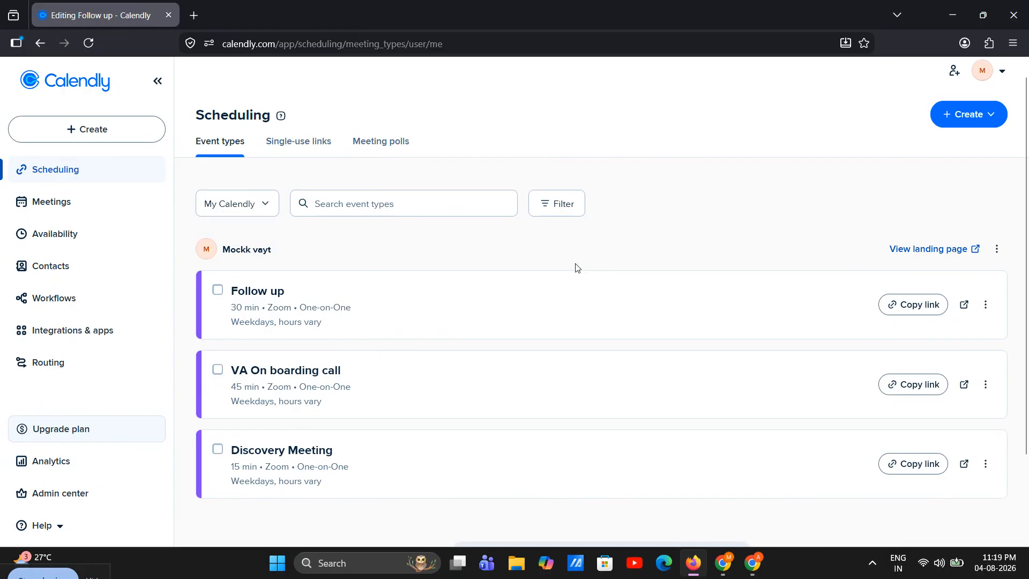
Step: Open the Meetings page
click(111, 202)
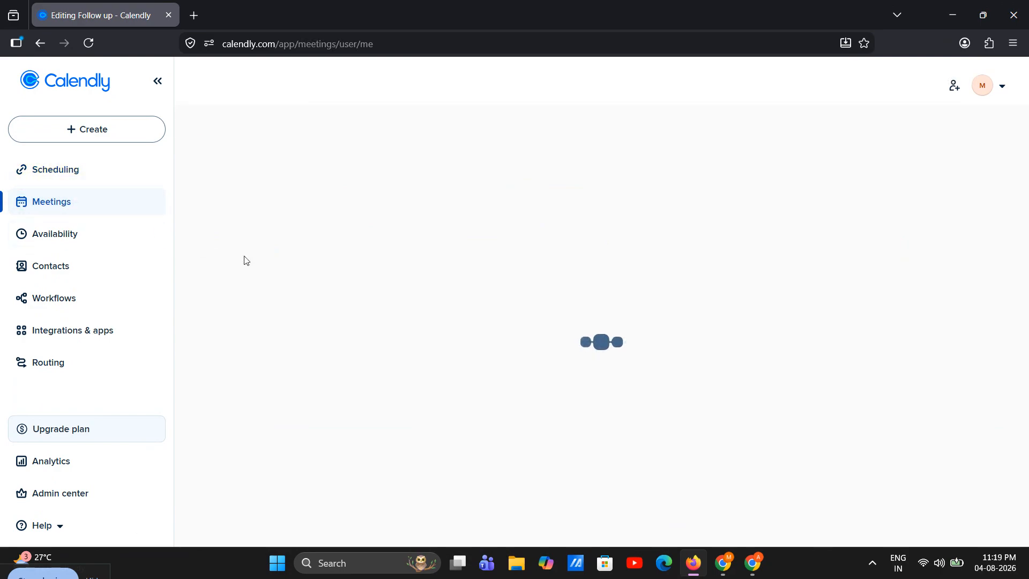